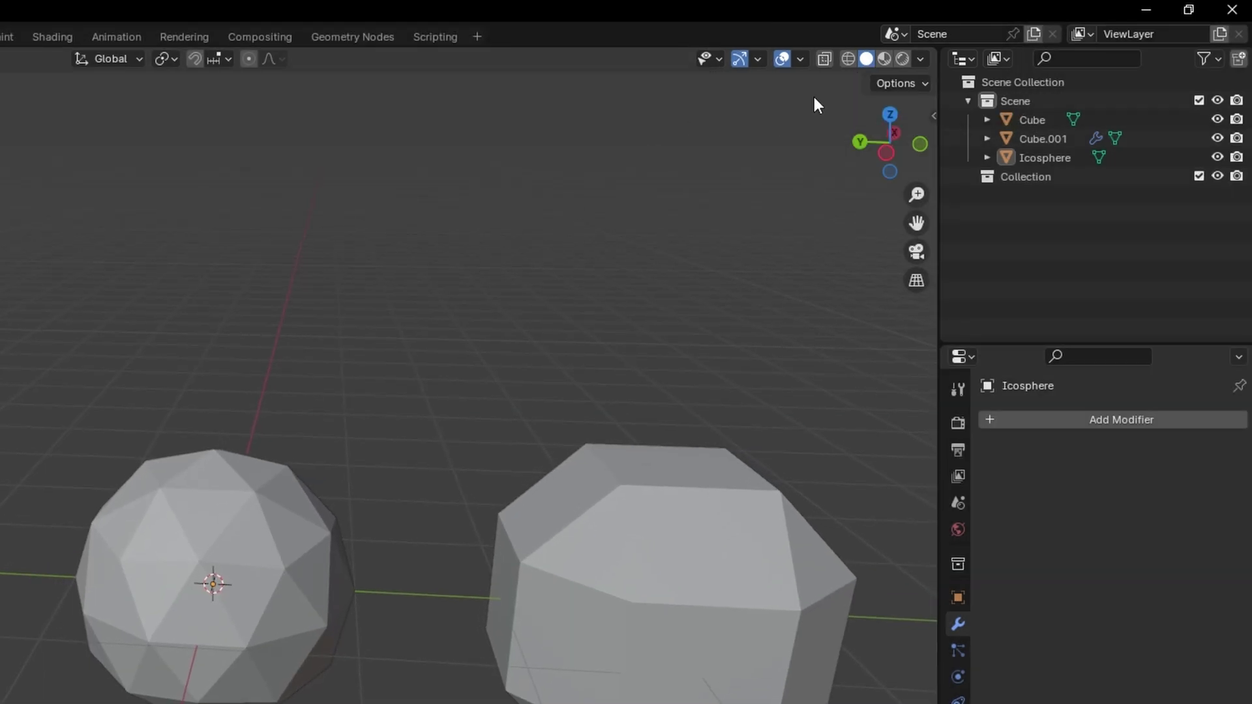
- Enable Backface Culling, Shadow and Cavity in the solid viewport shading options
{"action": "left_click", "coordinate": [922, 59]}
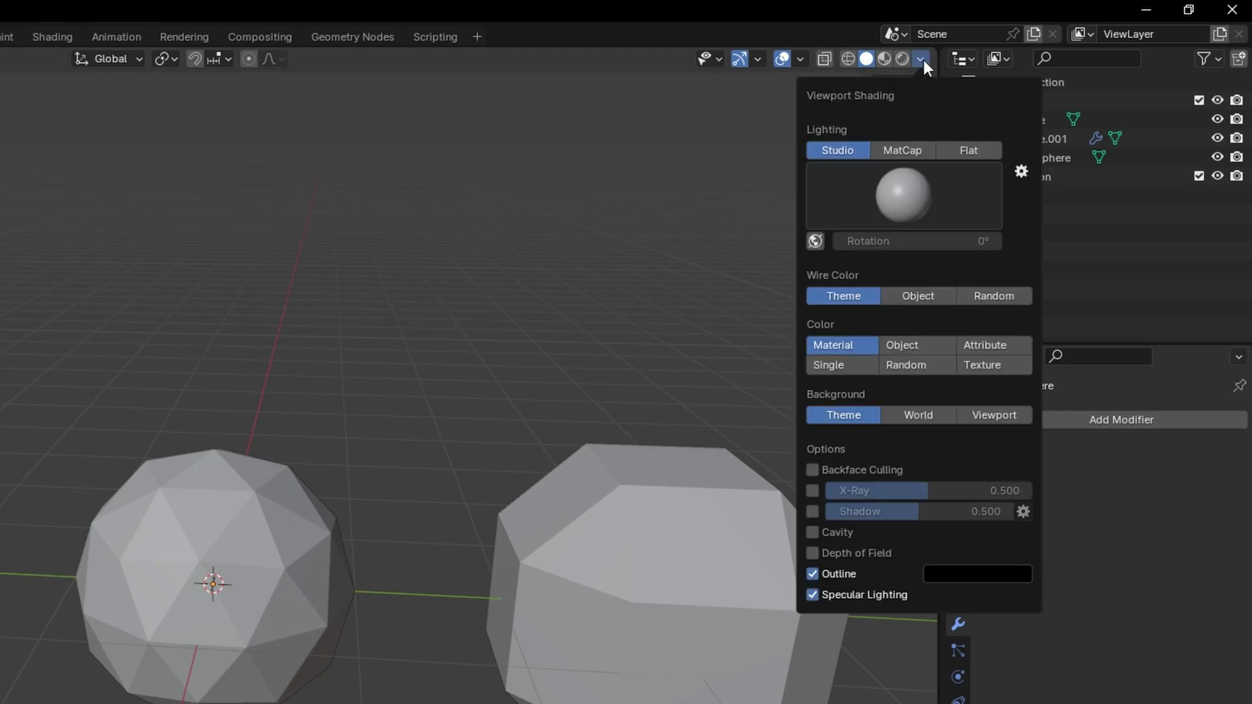
{"action": "left_click", "coordinate": [820, 469]}
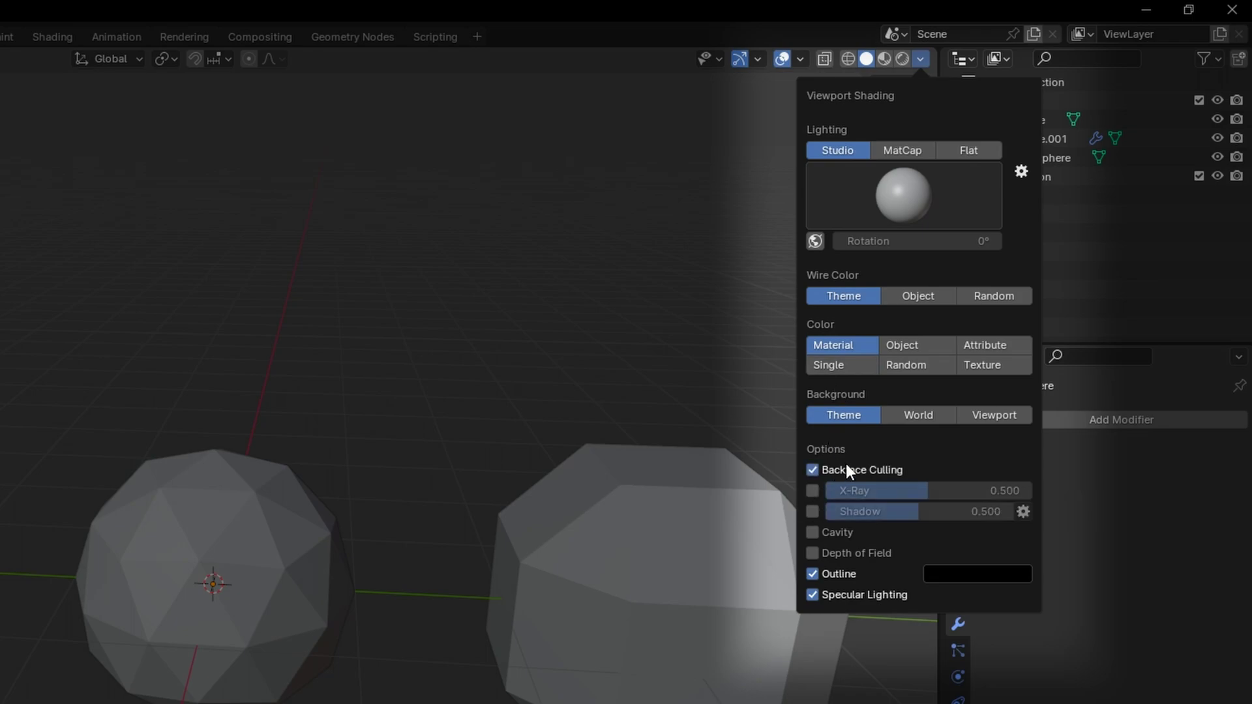
{"action": "left_click", "coordinate": [812, 512]}
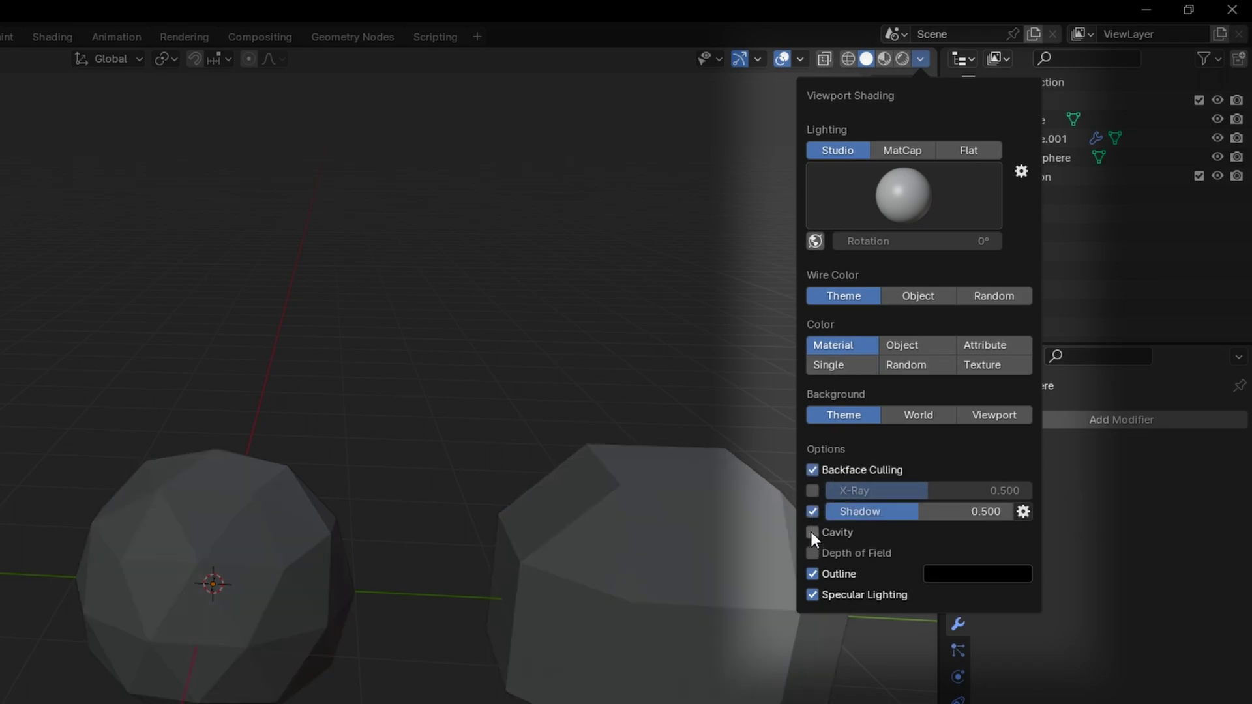
{"action": "left_click", "coordinate": [811, 530]}
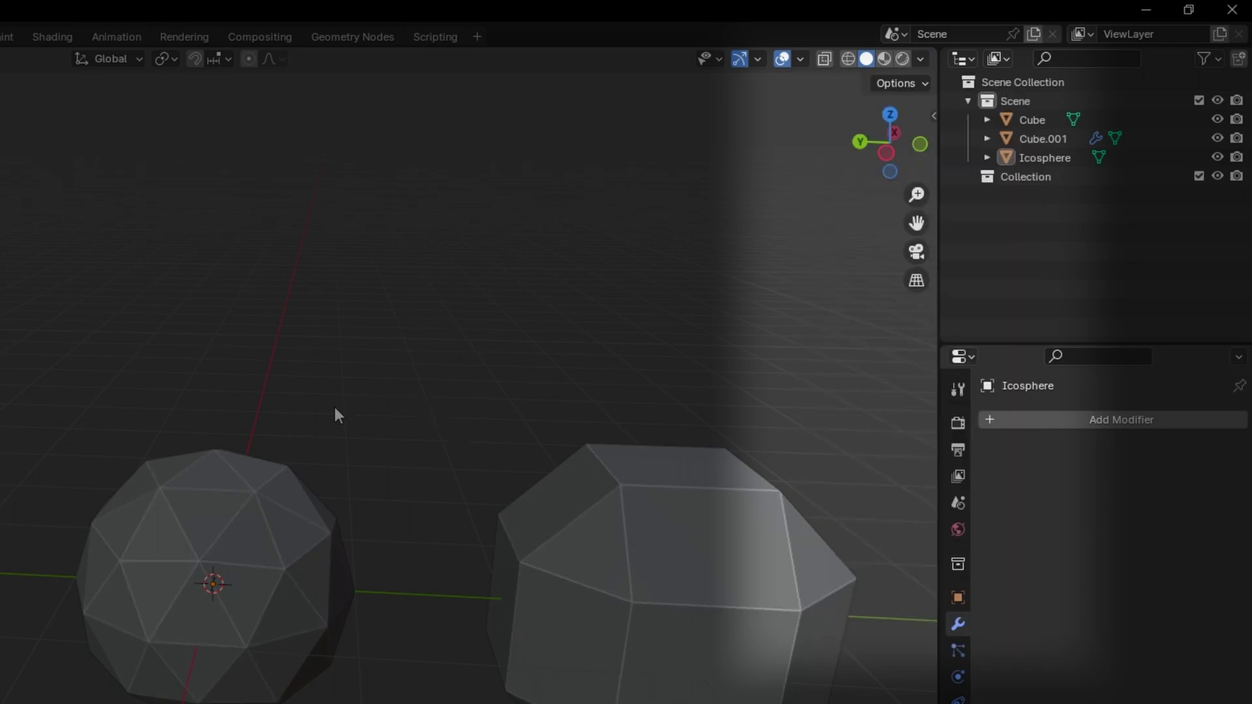
- Set the cavity Ridge value to 1.000
{"action": "left_click", "coordinate": [919, 60]}
{"action": "mouse_move", "coordinate": [847, 573]}
{"action": "left_mouse_down"}
{"action": "mouse_move", "coordinate": [826, 573]}
{"action": "mouse_move", "coordinate": [861, 573]}
{"action": "left_mouse_up"}
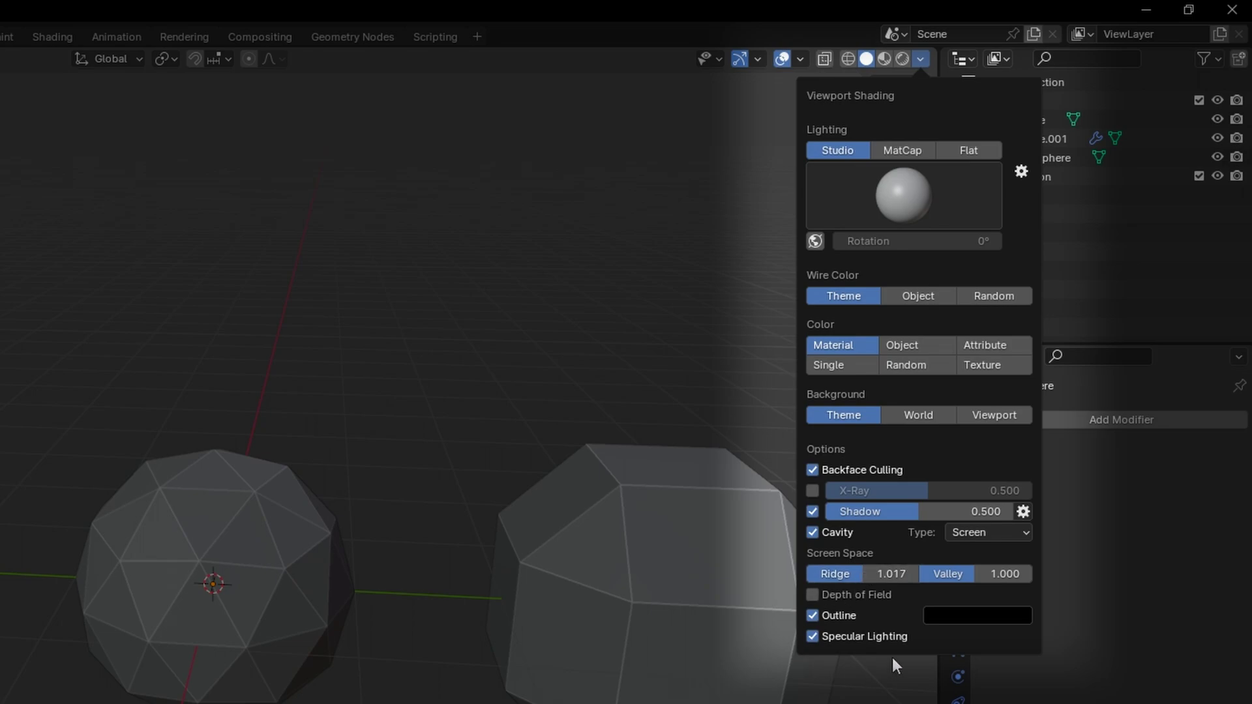
{"action": "left_click", "coordinate": [889, 575]}
{"action": "type", "text": "1"}
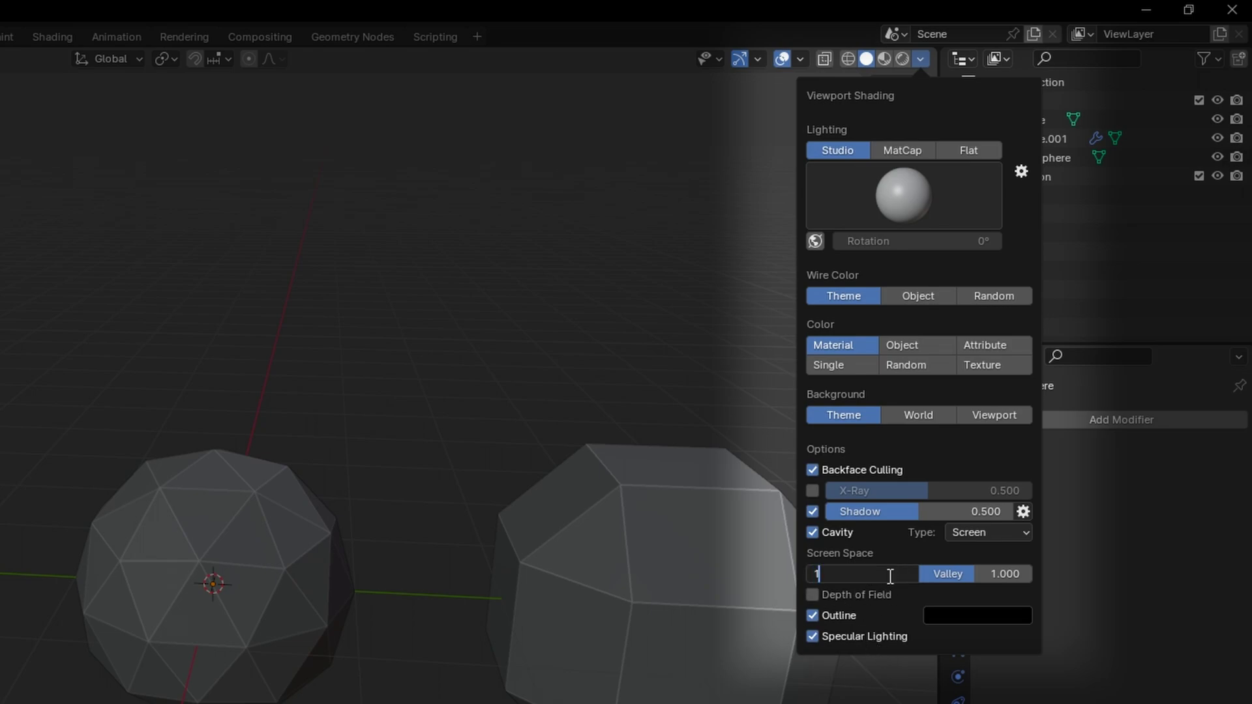
{"action": "key", "text": "Return"}
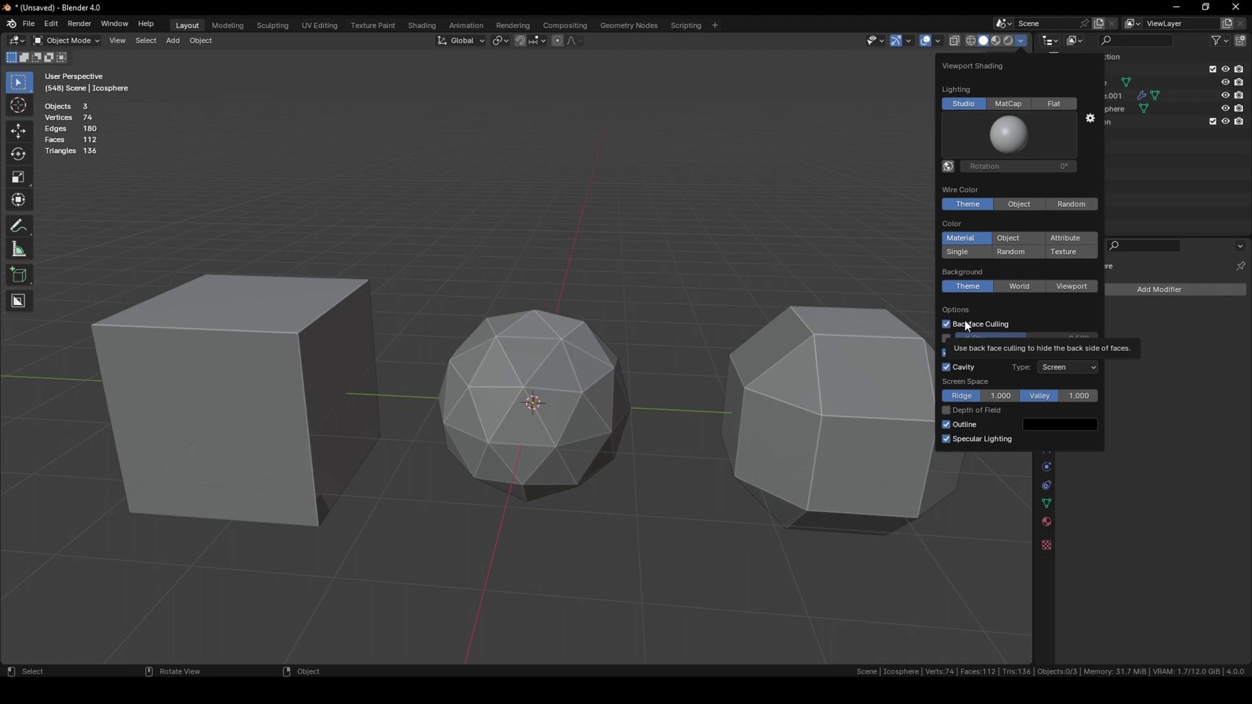
- Duplicate the cube's top face and move the copy up above the cube
{"action": "key", "text": "Tab"}
{"action": "left_click", "coordinate": [459, 350]}
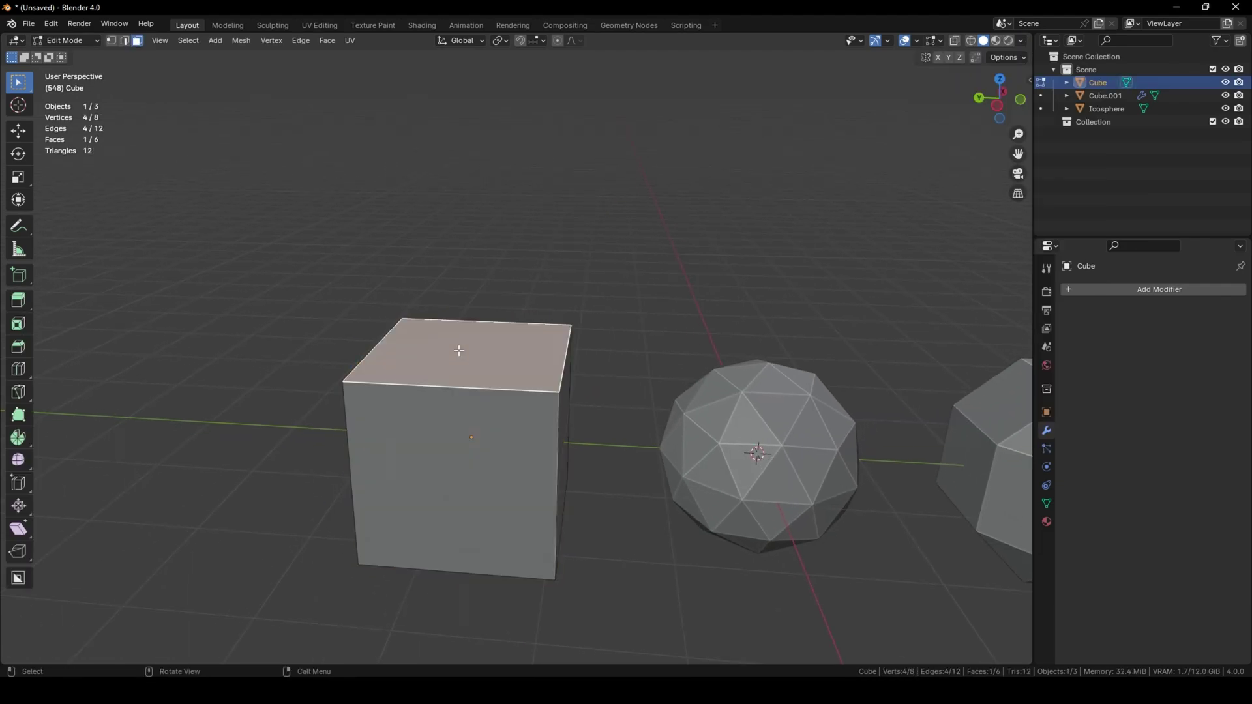
{"action": "key", "text": "shift+d"}
{"action": "left_click", "coordinate": [505, 235]}
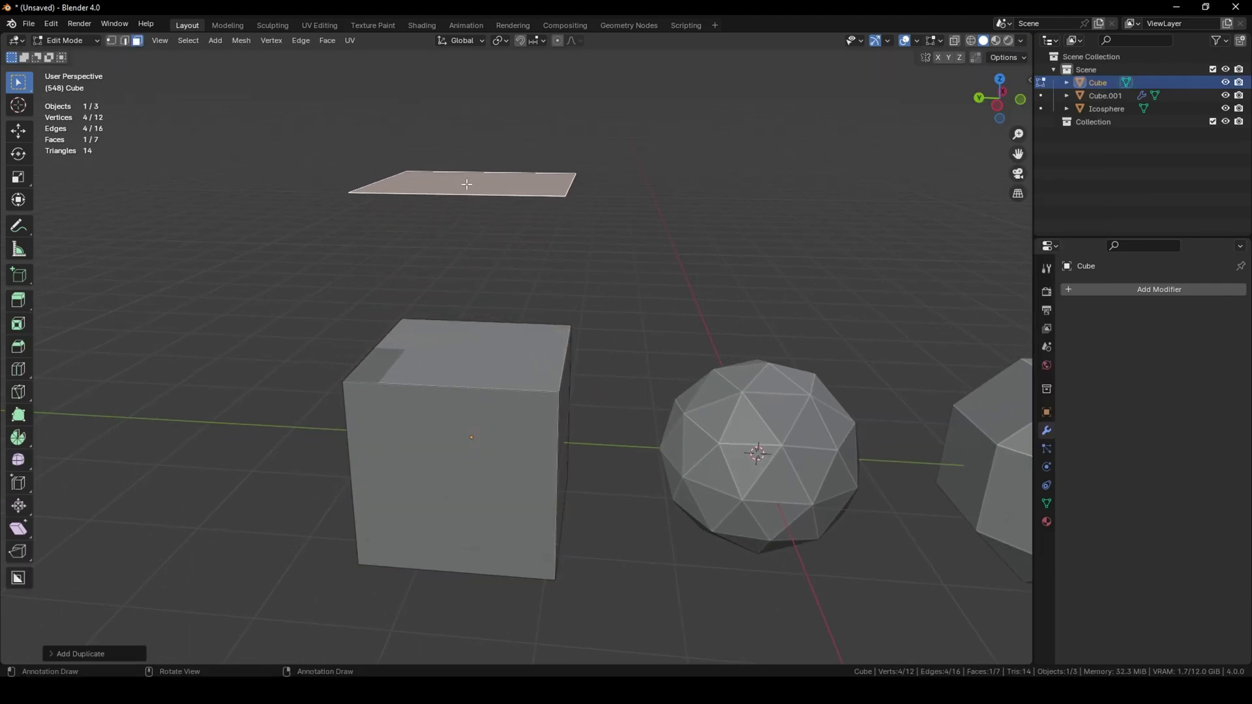
- Extrude the duplicated face into walls, deselect, and return to Object Mode
{"action": "key", "text": "e"}
{"action": "left_click", "coordinate": [675, 257]}
{"action": "key", "text": "alt+a"}
{"action": "key", "text": "Tab"}
{"action": "mouse_move", "coordinate": [766, 240]}
{"action": "middle_mouse_down"}
{"action": "mouse_move", "coordinate": [699, 267]}
{"action": "mouse_move", "coordinate": [626, 243]}
{"action": "mouse_move", "coordinate": [533, 236]}
{"action": "mouse_move", "coordinate": [527, 221]}
{"action": "mouse_move", "coordinate": [551, 274]}
{"action": "mouse_move", "coordinate": [570, 213]}
{"action": "mouse_move", "coordinate": [539, 222]}
{"action": "mouse_move", "coordinate": [537, 288]}
{"action": "mouse_move", "coordinate": [615, 266]}
{"action": "middle_mouse_up"}
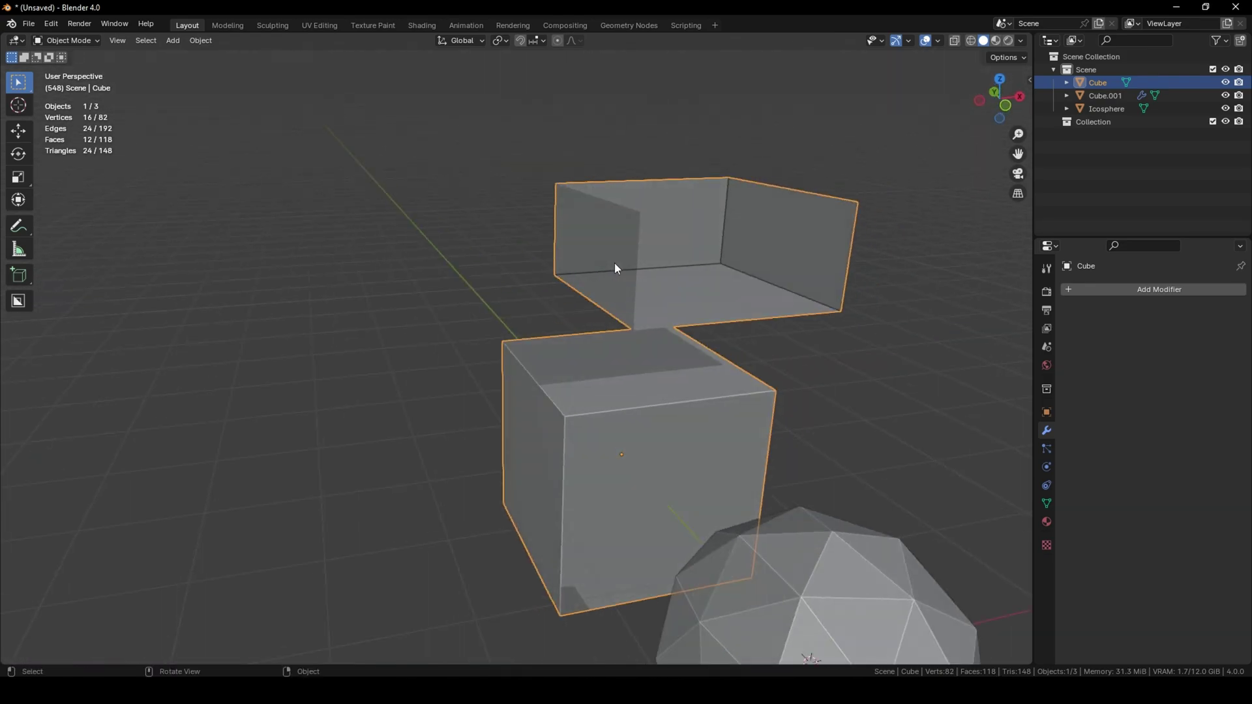
- Select all of the cube's mesh and recalculate its normals to face outward
{"action": "key", "text": "Tab"}
{"action": "left_click", "coordinate": [604, 229]}
{"action": "key", "text": "a"}
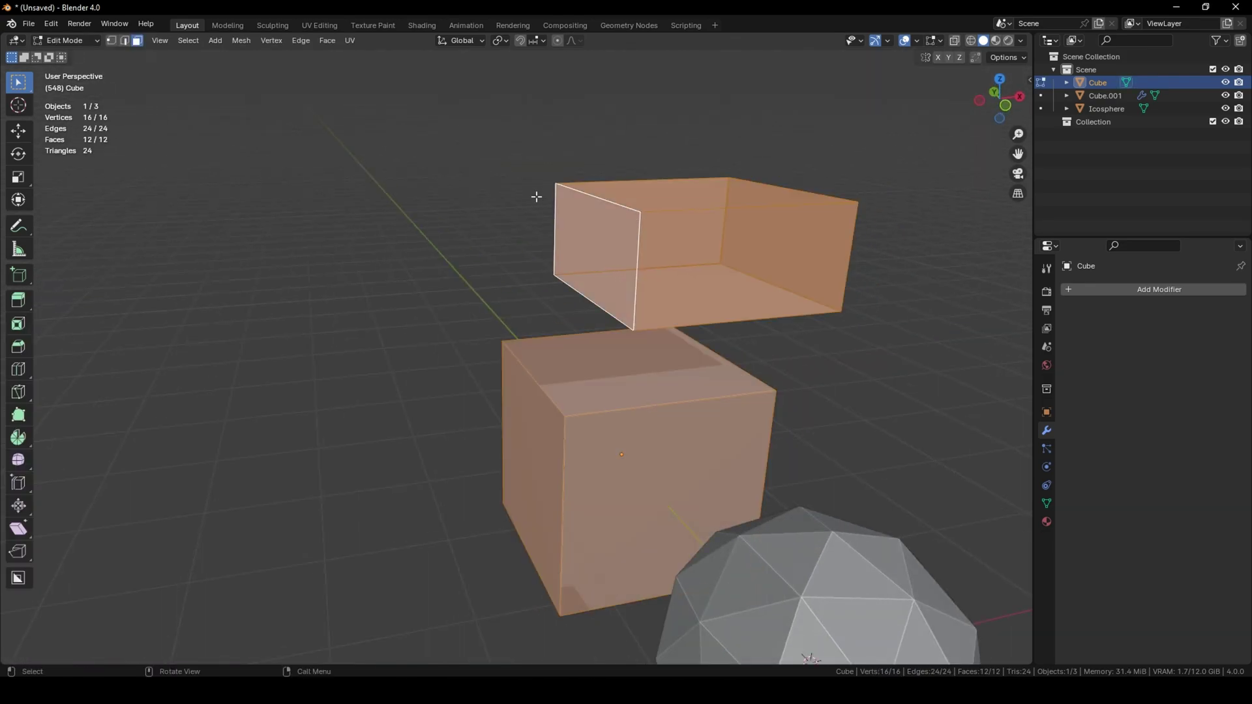
{"action": "key", "text": "shift+n"}
{"action": "key", "text": "Tab"}
- Undo the deselection and orbit beneath the floating box to view its hollow interior
{"action": "left_click", "coordinate": [477, 262]}
{"action": "mouse_move", "coordinate": [477, 261]}
{"action": "middle_mouse_down"}
{"action": "mouse_move", "coordinate": [620, 288]}
{"action": "mouse_move", "coordinate": [770, 282]}
{"action": "mouse_move", "coordinate": [657, 268]}
{"action": "mouse_move", "coordinate": [626, 297]}
{"action": "mouse_move", "coordinate": [674, 266]}
{"action": "middle_mouse_up"}
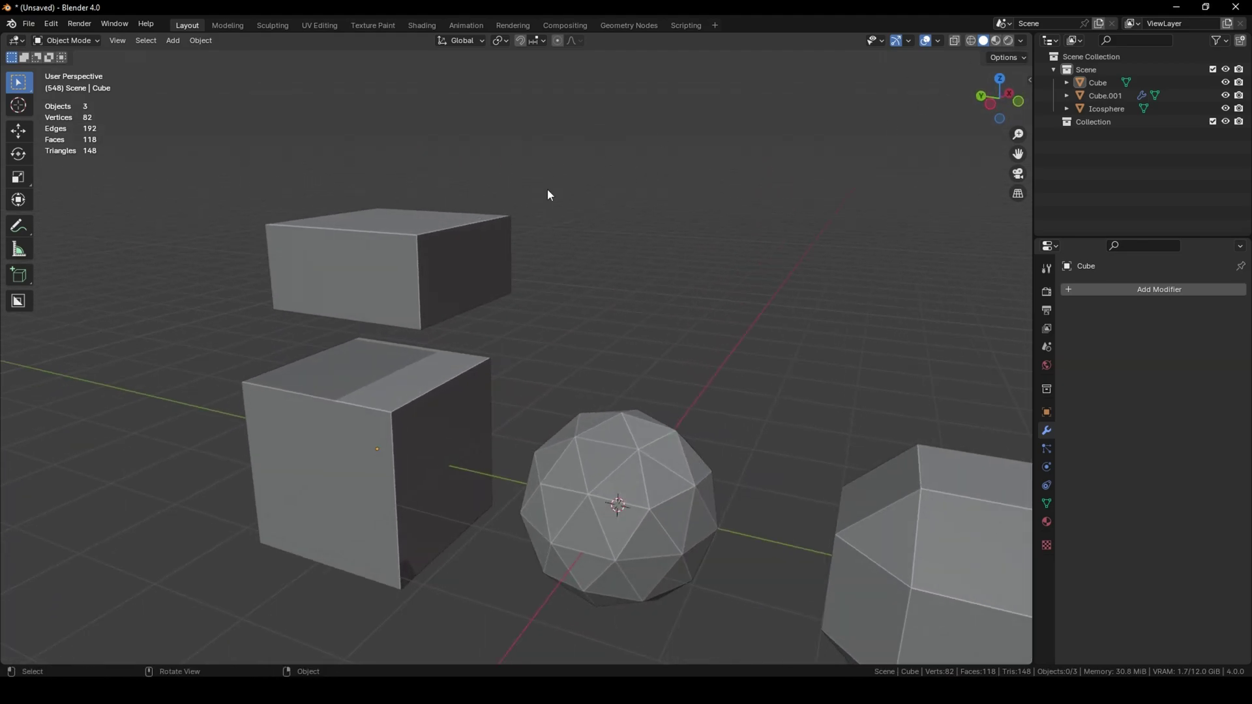
{"action": "key", "text": "ctrl+z"}
{"action": "key", "text": "Tab"}
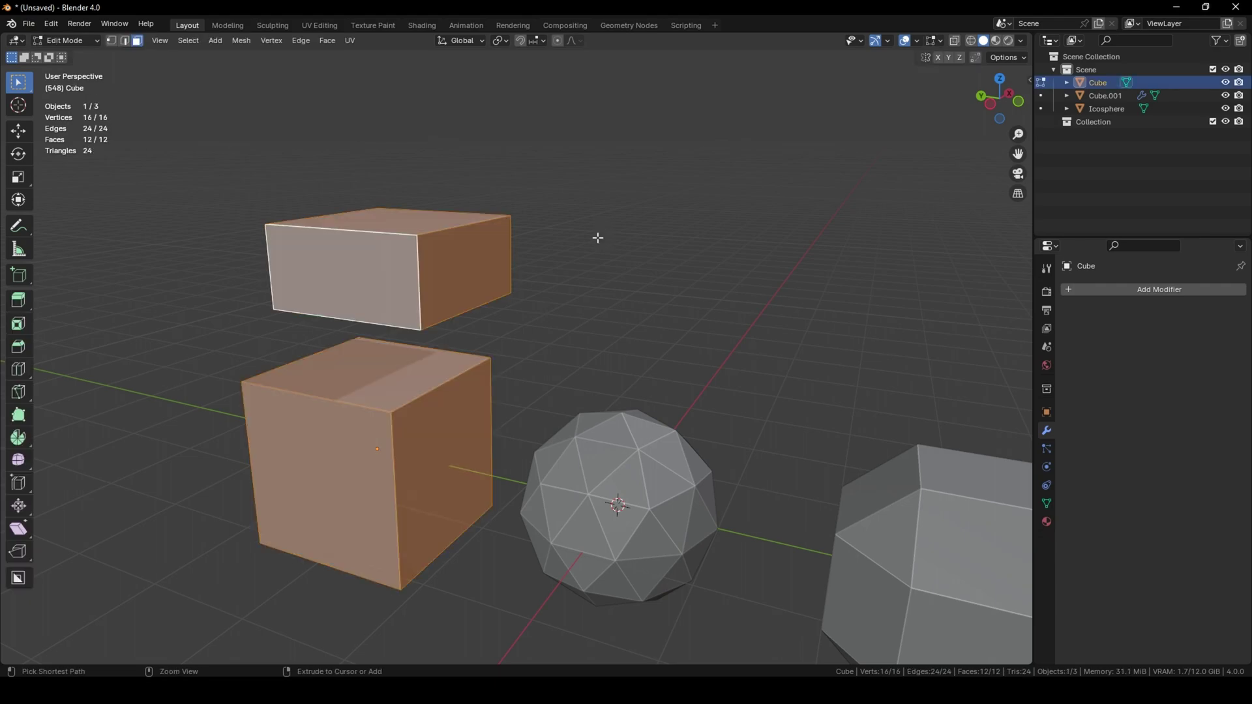
{"action": "key", "text": "Tab"}
{"action": "mouse_move", "coordinate": [575, 278]}
{"action": "middle_mouse_down"}
{"action": "mouse_move", "coordinate": [699, 405]}
{"action": "mouse_move", "coordinate": [647, 356]}
{"action": "mouse_move", "coordinate": [712, 361]}
{"action": "middle_mouse_up"}
{"action": "left_click", "coordinate": [1021, 40]}
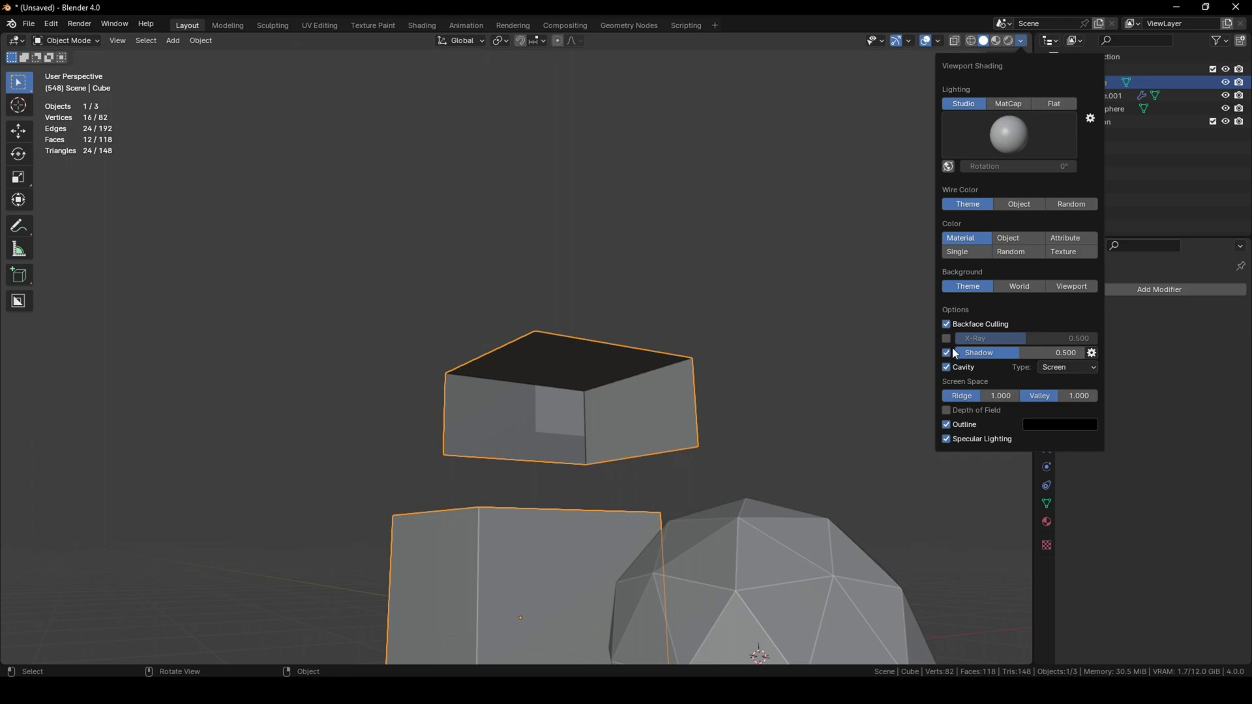
{"action": "left_click", "coordinate": [955, 325]}
{"action": "left_click", "coordinate": [679, 245]}
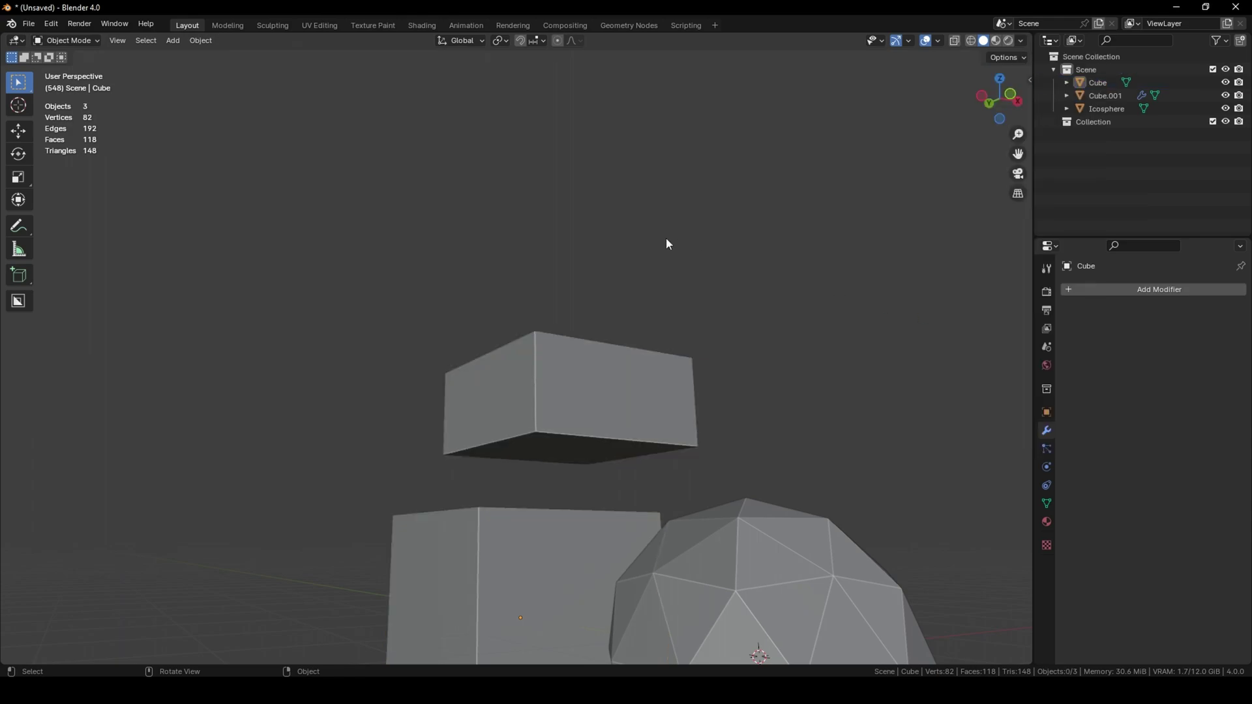
{"action": "middle_click_drag", "start_coordinate": [679, 245], "coordinate": [467, 260]}
{"action": "mouse_move", "coordinate": [453, 359]}
{"action": "middle_mouse_down"}
{"action": "mouse_move", "coordinate": [592, 394]}
{"action": "mouse_move", "coordinate": [529, 404]}
{"action": "mouse_move", "coordinate": [599, 367]}
{"action": "mouse_move", "coordinate": [722, 338]}
{"action": "middle_mouse_up"}
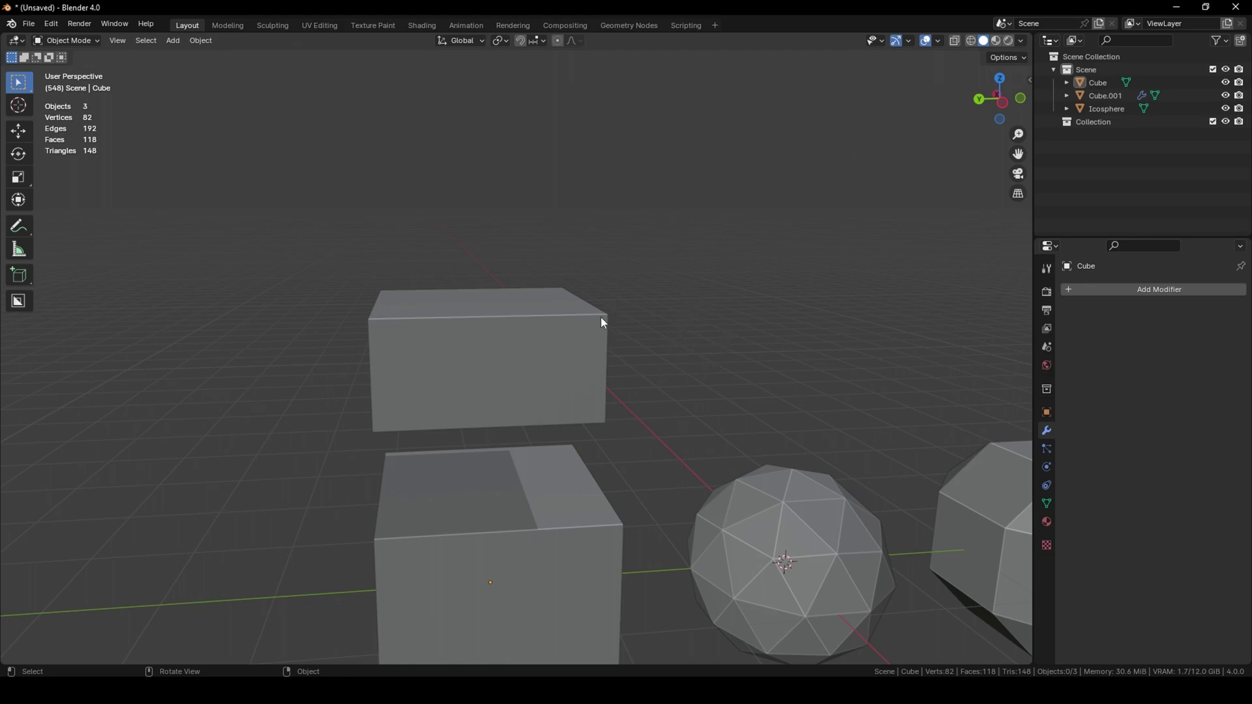
{"action": "left_click", "coordinate": [1018, 39]}
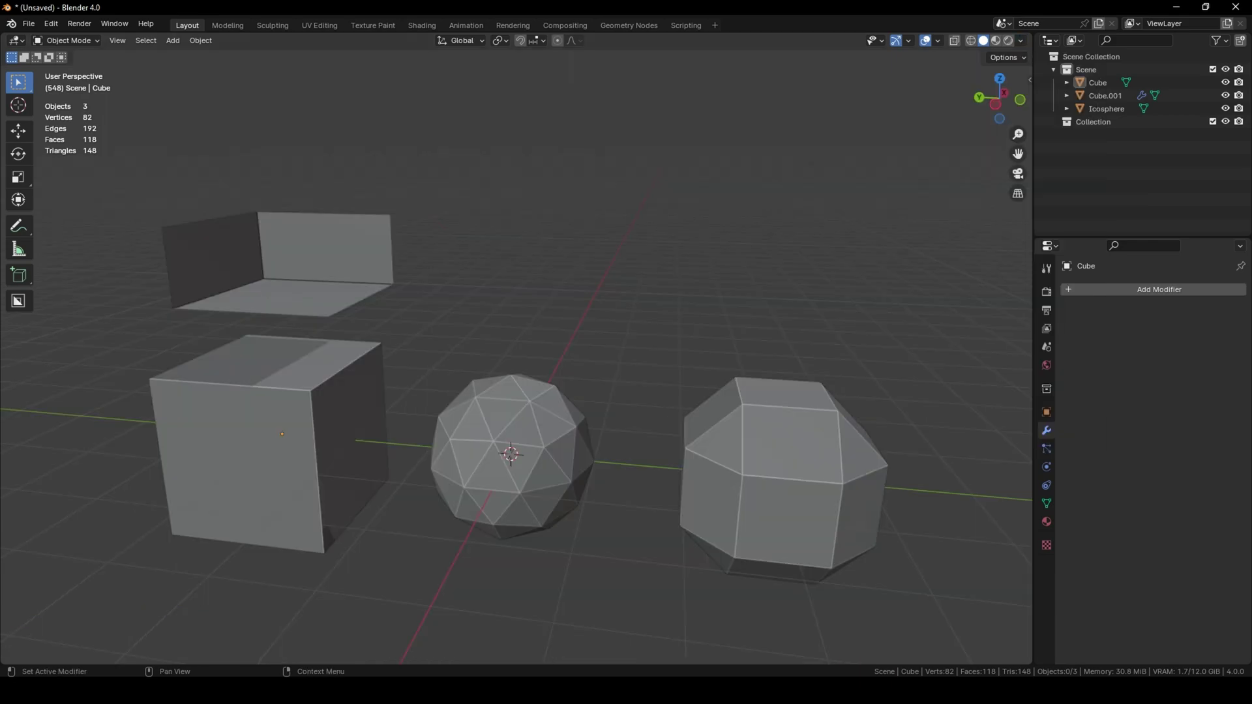